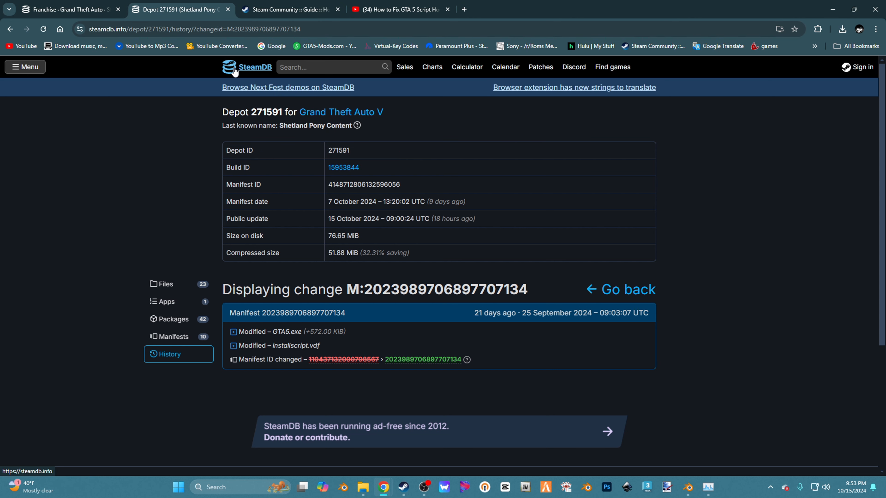
Step: Search SteamDB for "gta 5", open the Grand Theft Auto V page and select its App ID 271590
left_click(243, 68)
left_click(313, 70)
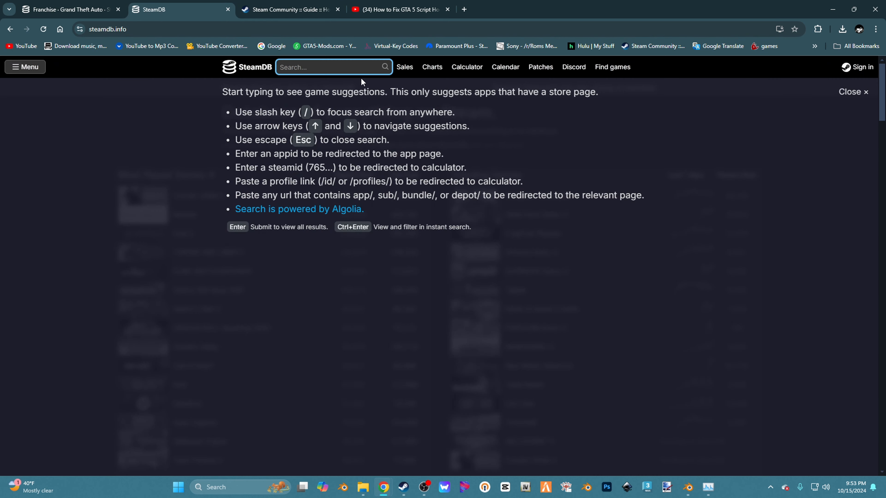
type("gta 5")
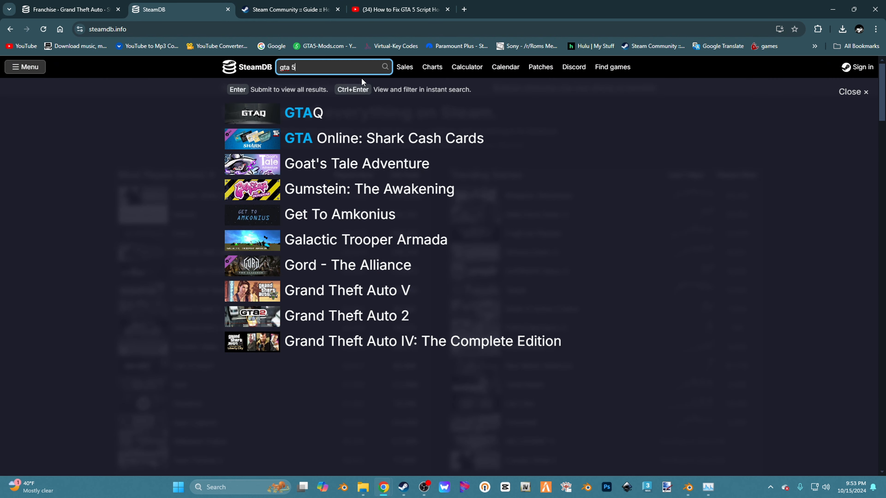
left_click(368, 291)
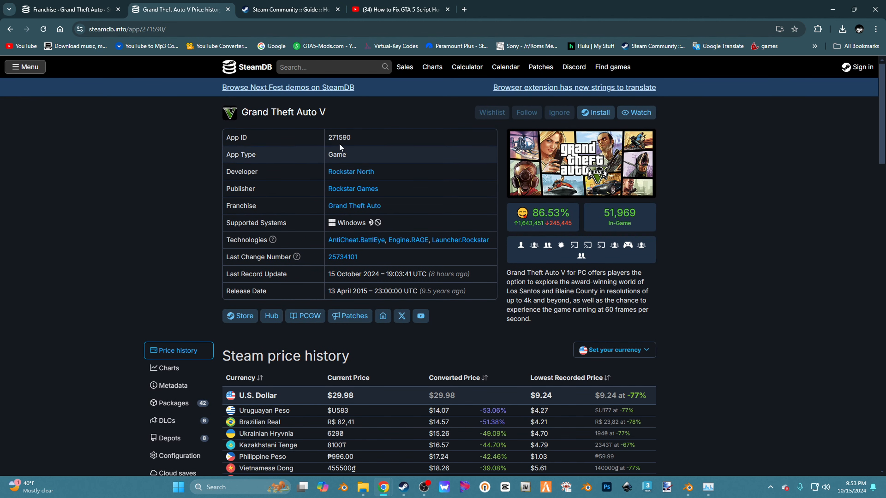
left_click_drag(356, 139, 330, 146)
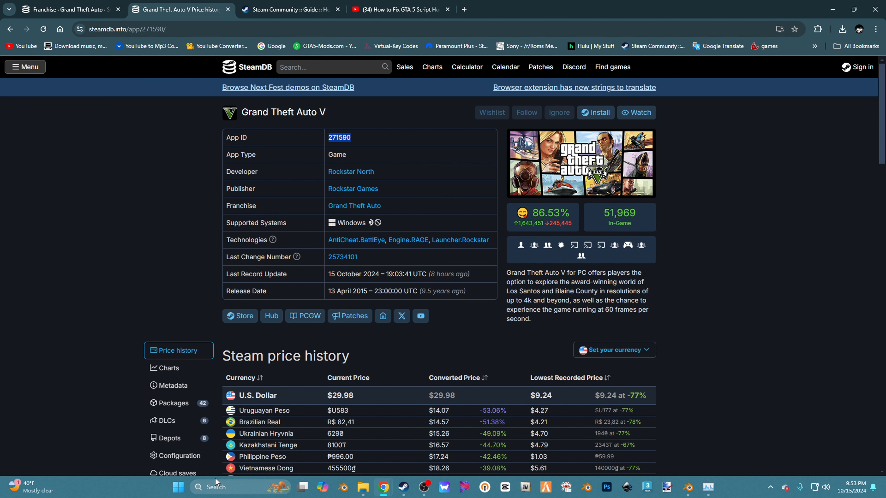
Step: Open the Steam console by running steam://open/console in Windows, and enter the Family View PIN
key("super+r")
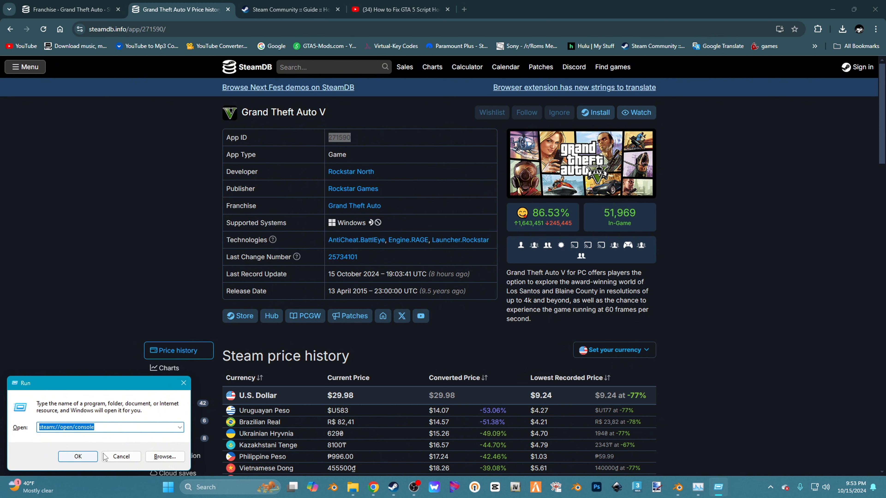
left_click(93, 457)
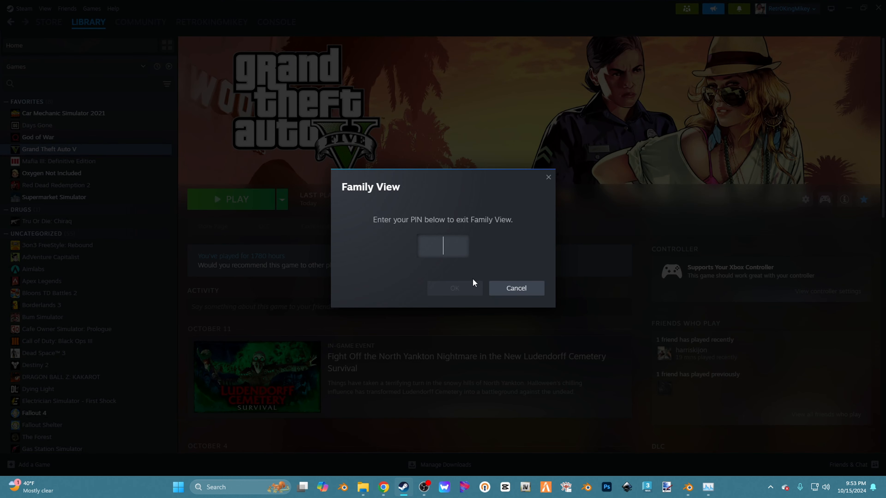
type("****")
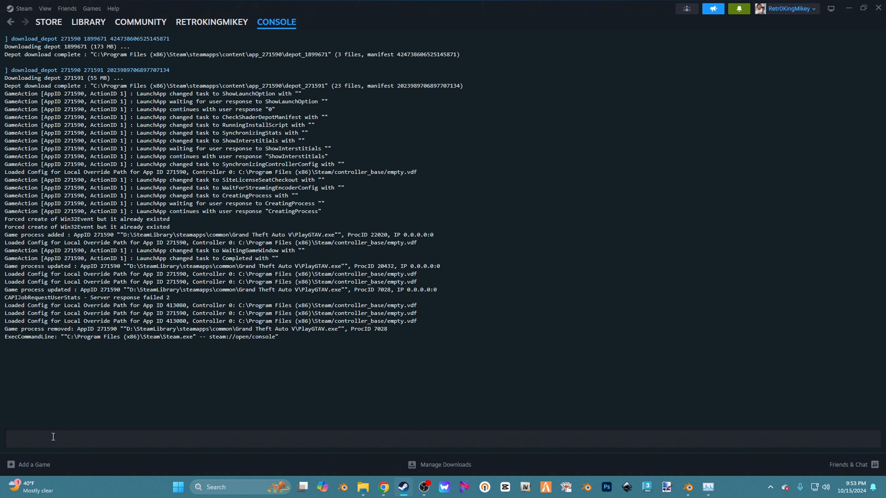
key("Up")
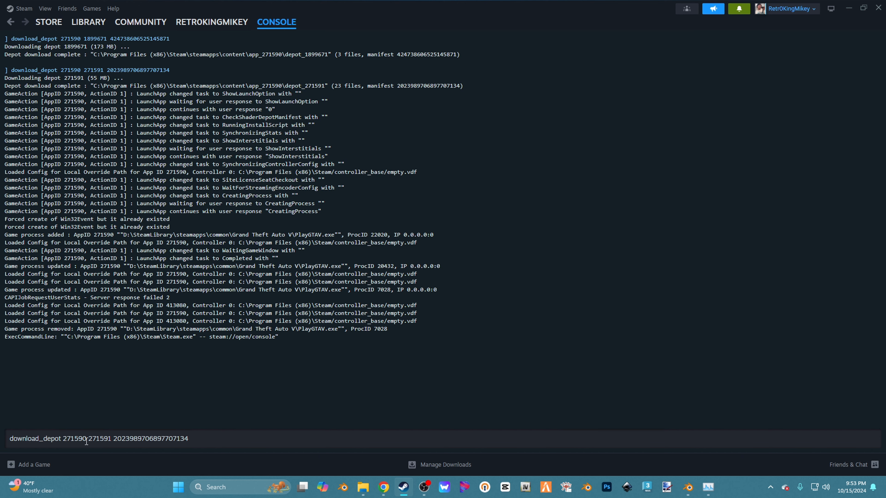
left_click_drag(86, 440, 65, 443)
left_click(86, 442)
left_click_drag(92, 440, 111, 443)
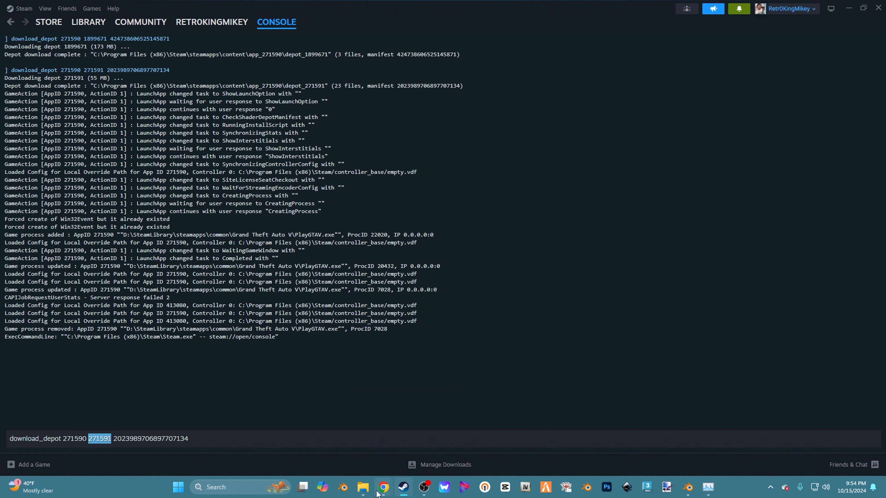
Step: Switch to SteamDB in the browser, open Grand Theft Auto V's depots and select the Shetland Pony Content depot ID 271591
mouse_move(384, 487)
left_click(415, 446)
scroll(374, 434, "down", 5)
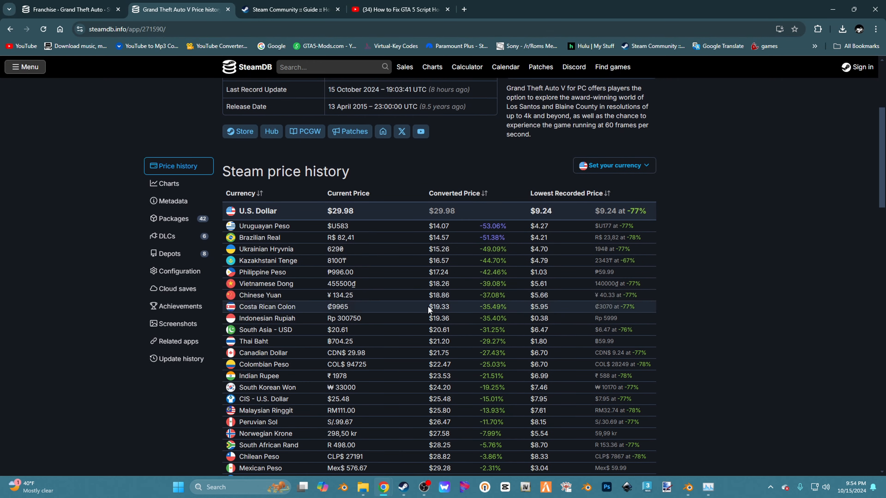
left_click(169, 254)
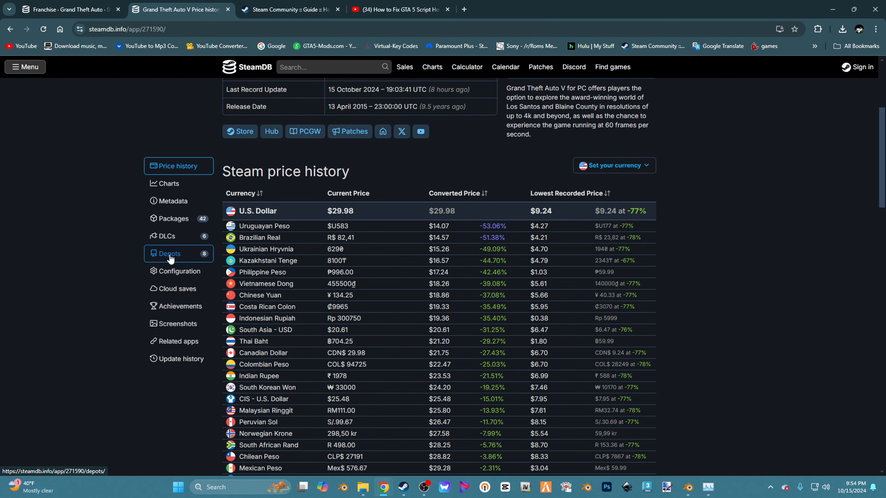
scroll(397, 241, "down", 5)
scroll(395, 246, "up", 5)
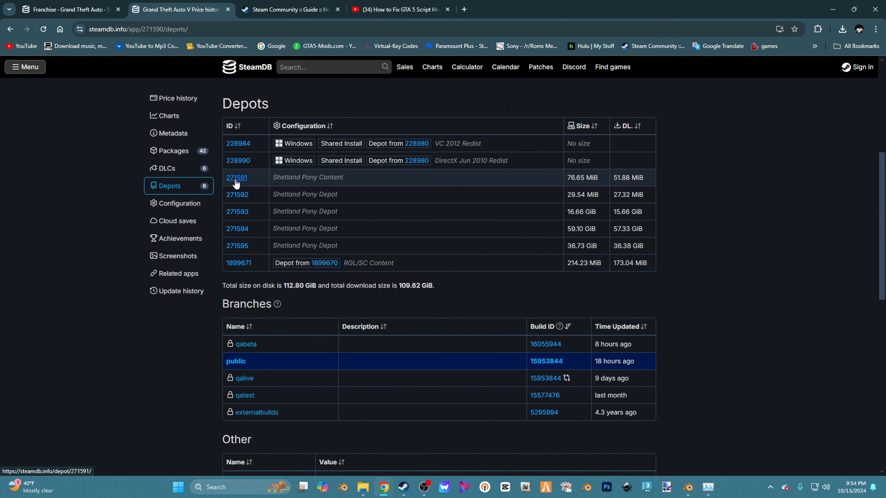
left_click_drag(250, 179, 229, 181)
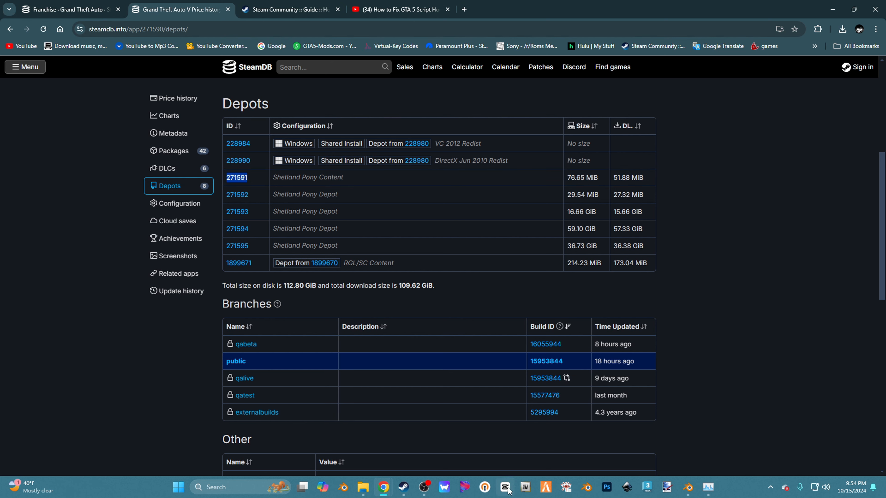
Step: Return to the Steam console and place the text cursor right before the manifest ID in the download_depot command
left_click(403, 487)
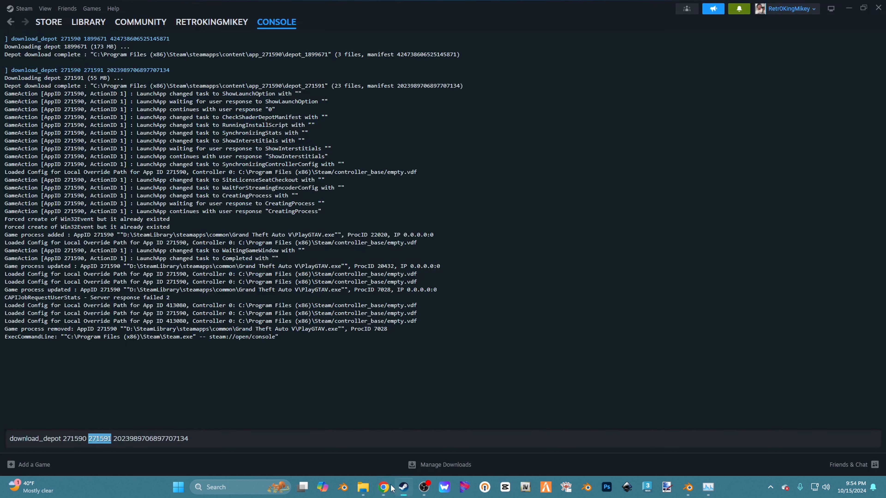
left_click(112, 441)
left_click(114, 442)
mouse_move(384, 487)
left_click(430, 438)
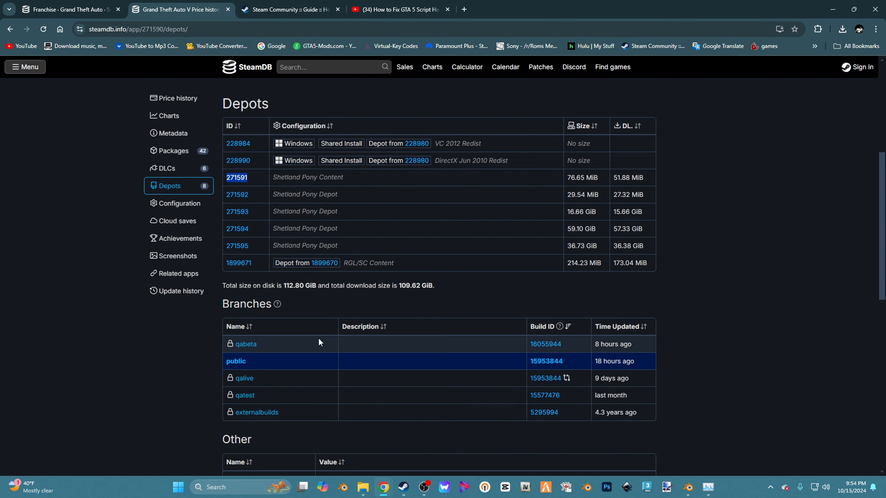
left_click(246, 178)
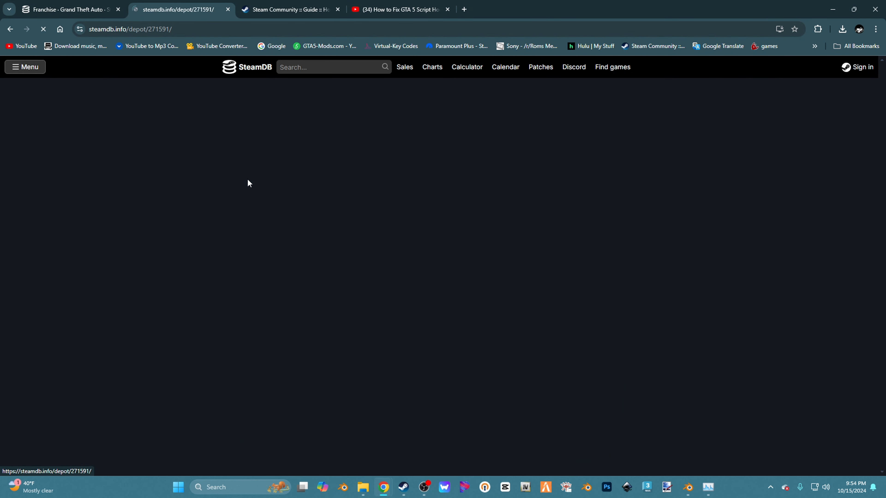
scroll(336, 221, "down", 3)
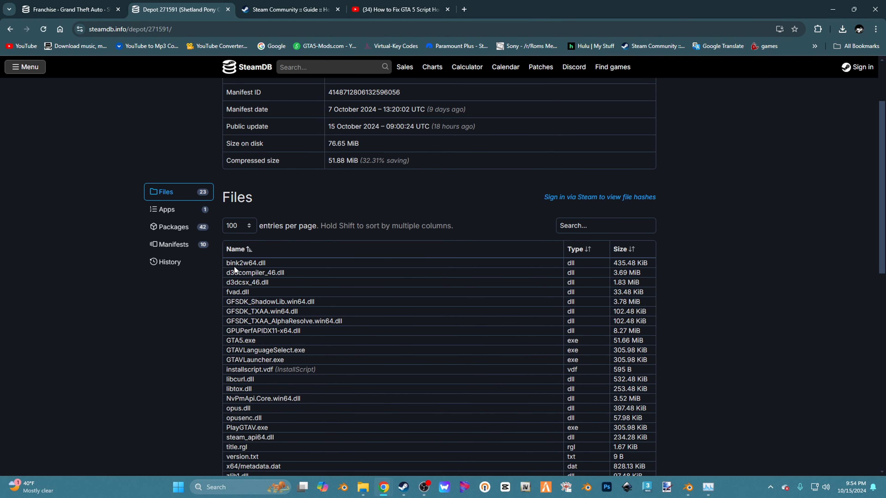
left_click(176, 249)
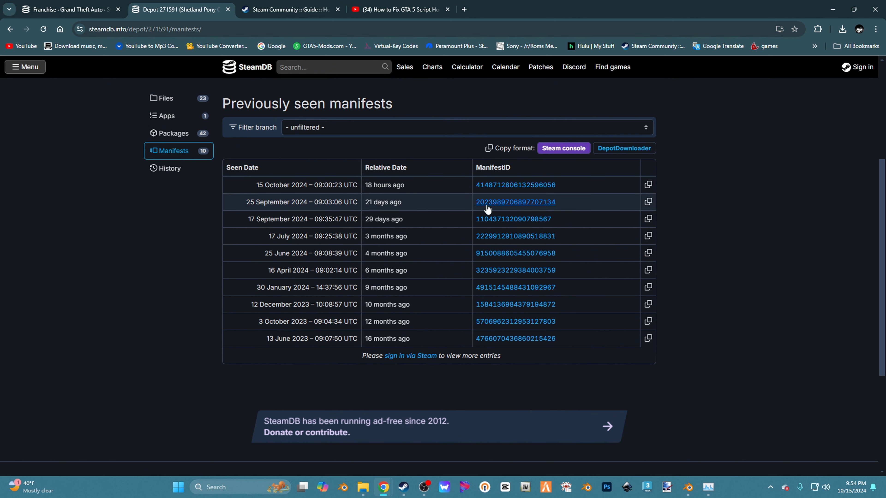
mouse_move(379, 202)
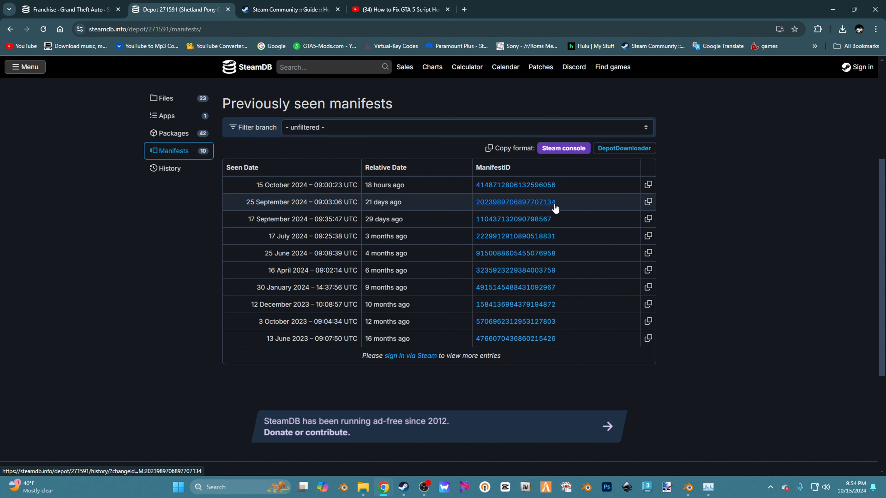
left_click_drag(557, 207, 479, 209)
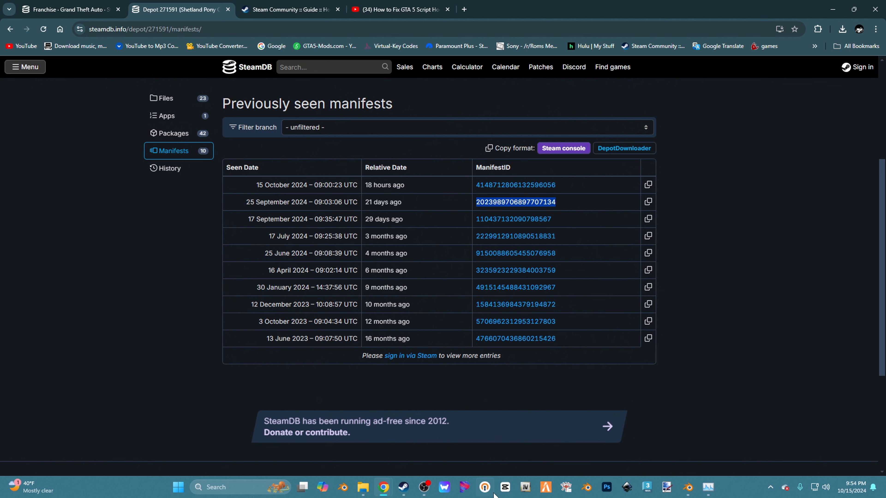
left_click(404, 487)
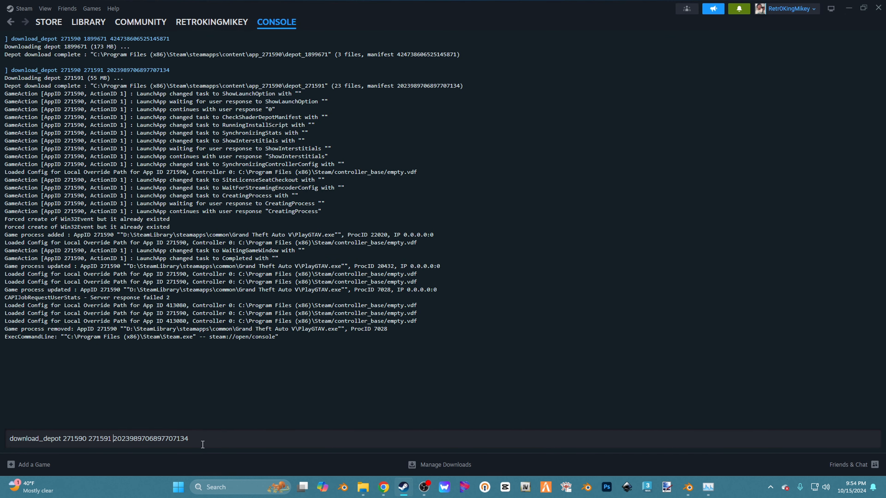
left_click_drag(203, 444, 115, 447)
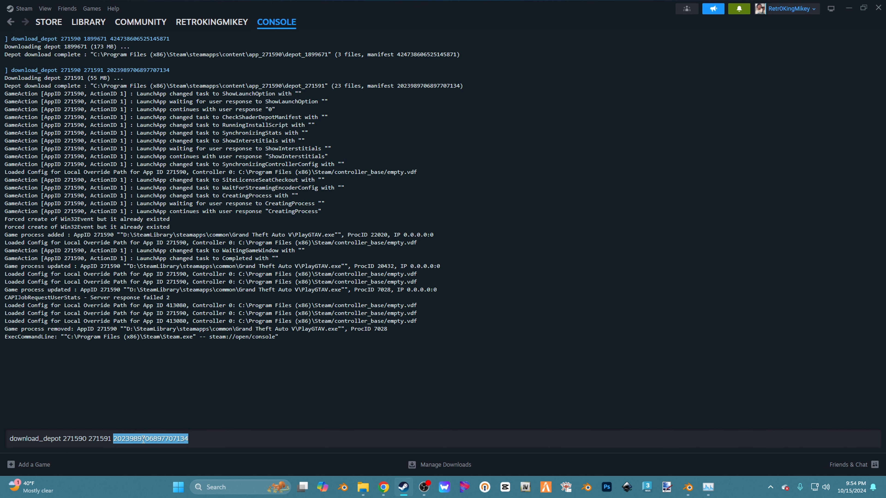
key("ctrl+v")
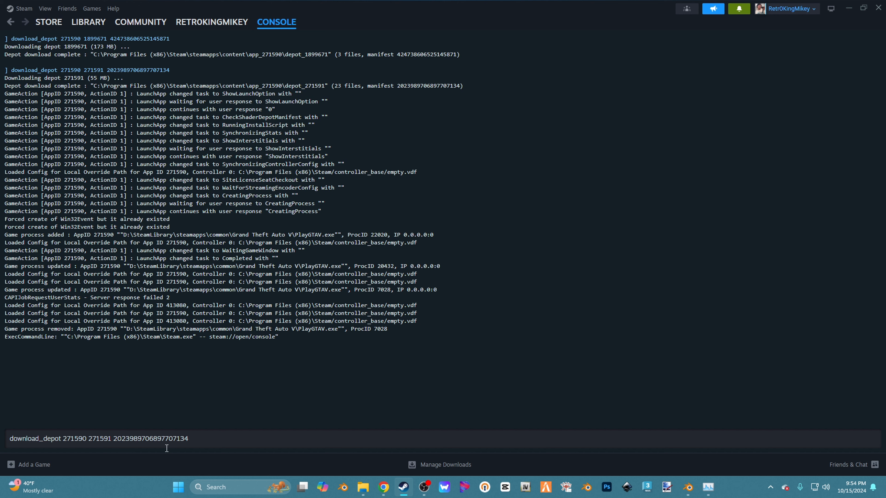
key("Return")
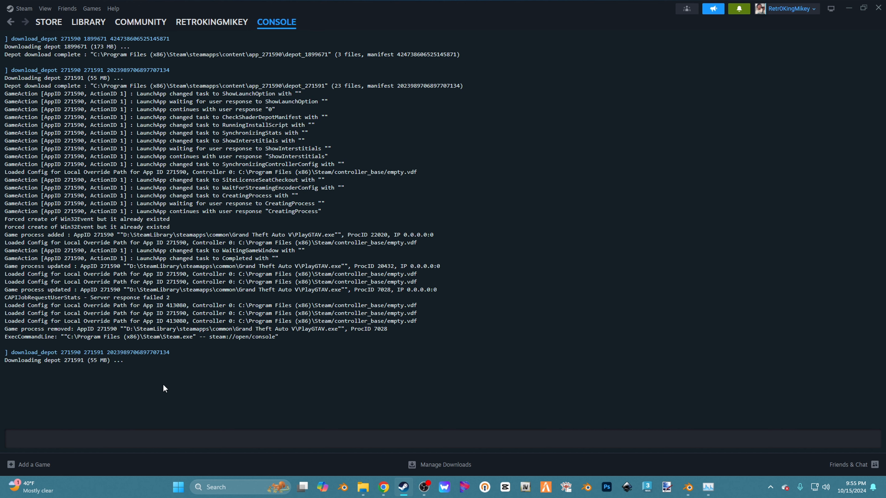
Step: Bring the File Explorer window for depot_271591 over the Steam console and display the folder's full path
mouse_move(367, 495)
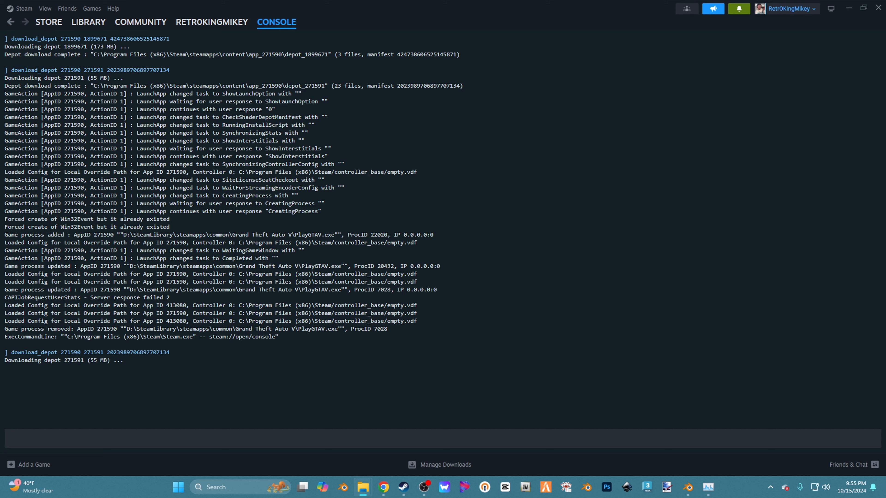
left_click_drag(0, 39, 544, 35)
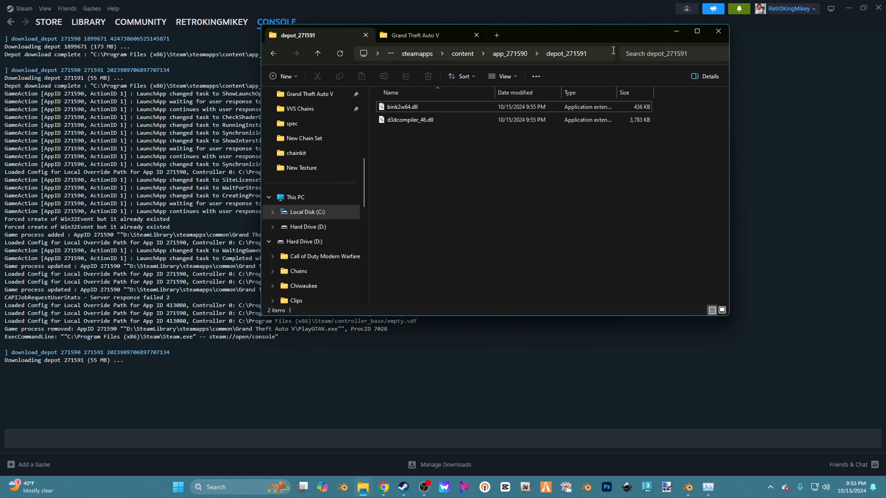
left_click(363, 54)
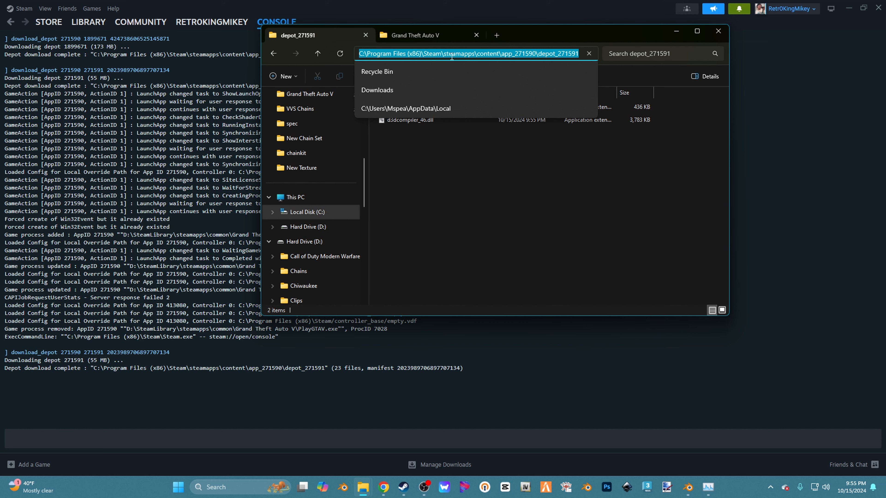
left_click(424, 218)
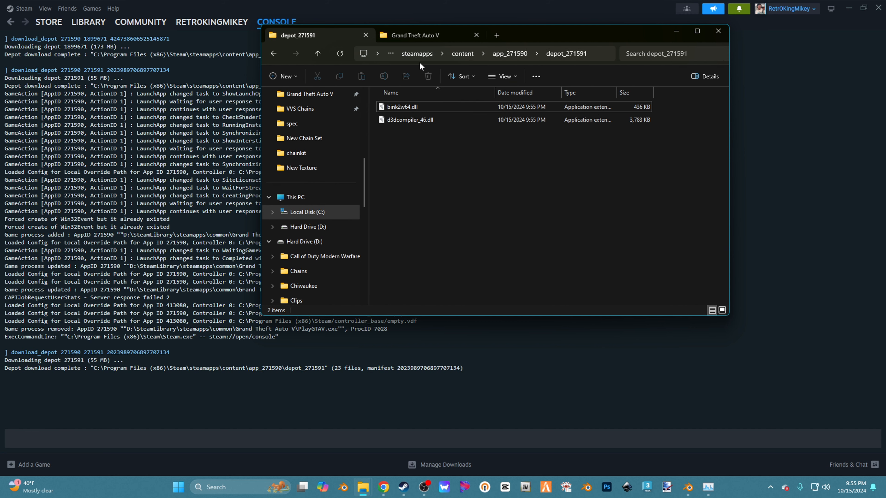
Step: In File Explorer, go back up from the depot_271591 folder to This PC
left_click(415, 56)
left_click(423, 57)
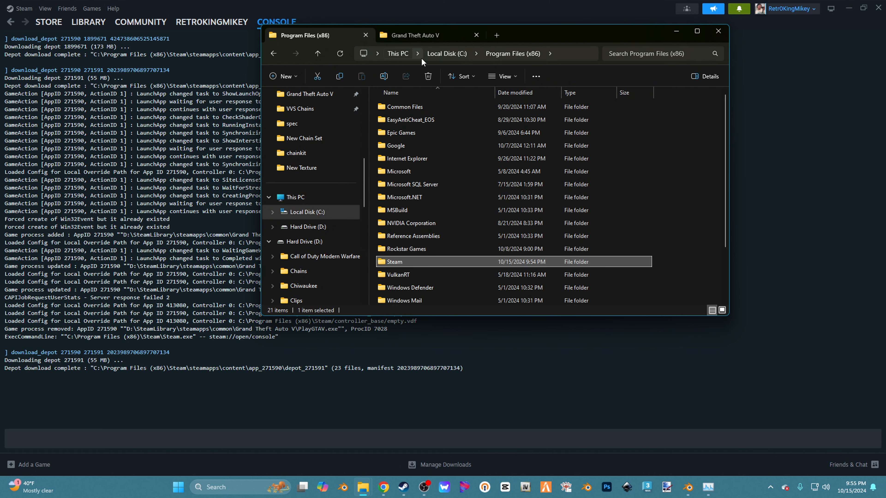
left_click(442, 53)
left_click(398, 53)
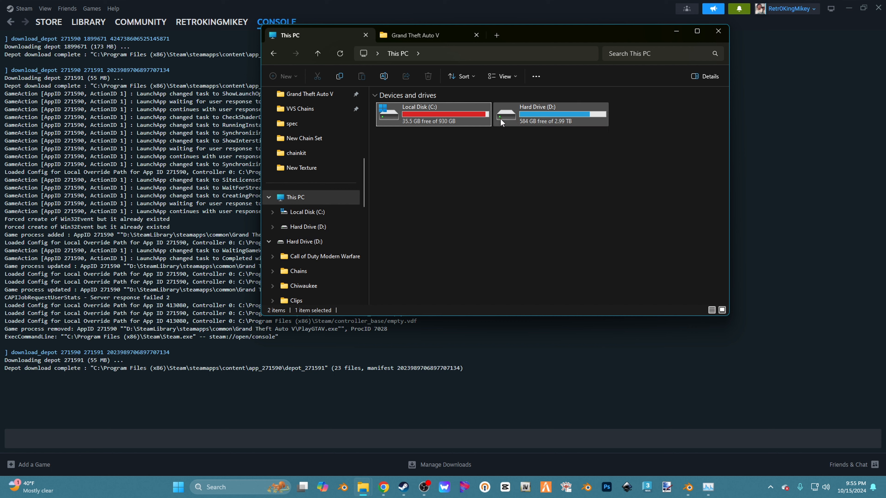
Step: From Local Disk (C:), open Program Files (x86), Steam, steamapps, content, app_271590 and the depot_271591 folder
double_click(408, 117)
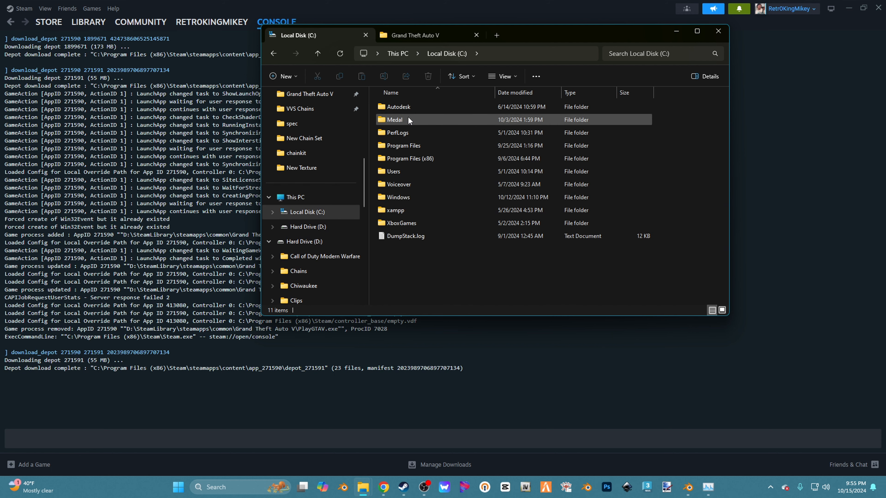
double_click(403, 158)
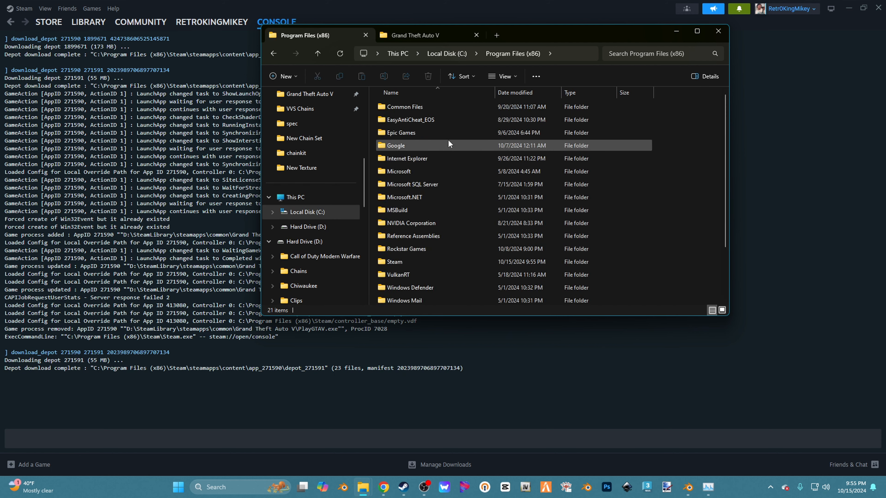
left_click(401, 261)
double_click(401, 262)
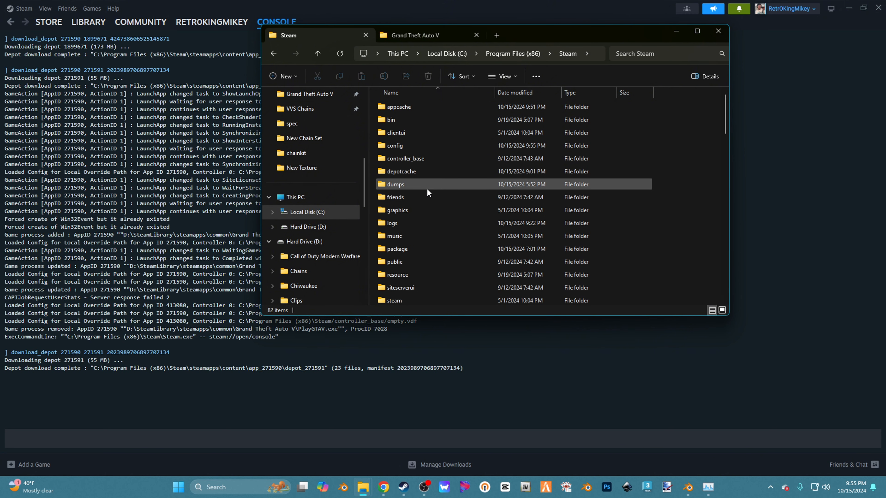
scroll(426, 189, "down", 5)
double_click(404, 134)
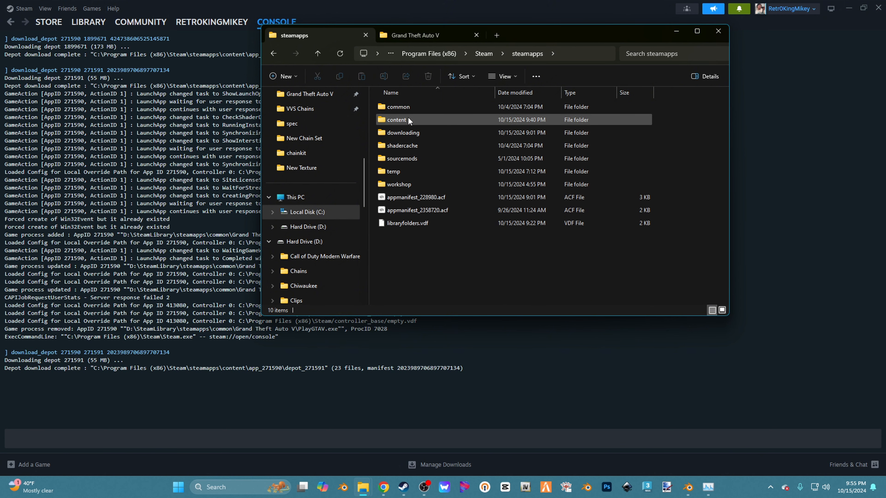
double_click(408, 119)
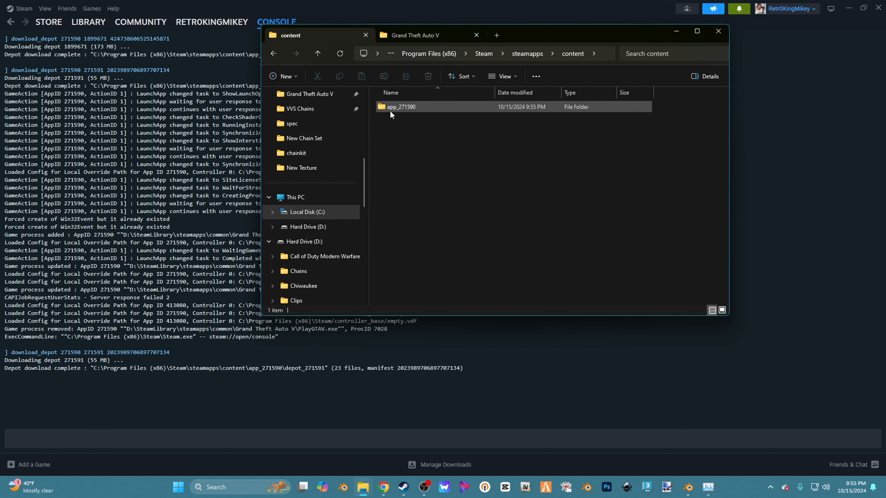
double_click(409, 109)
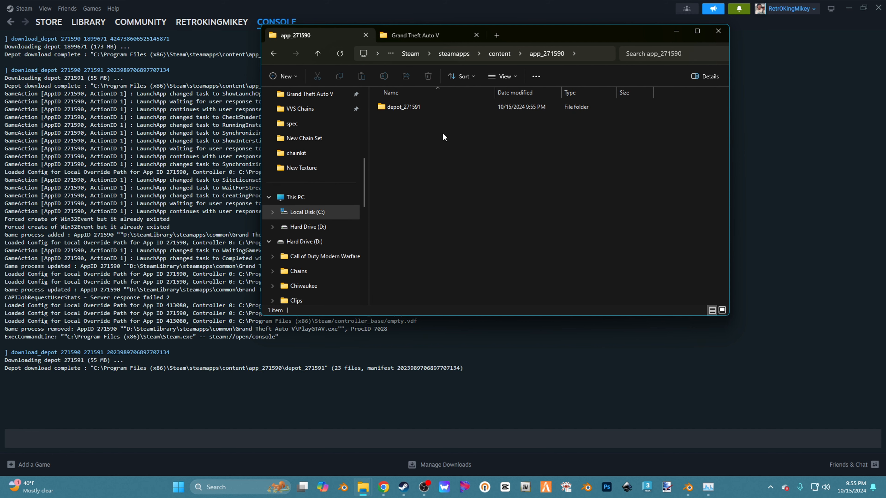
double_click(406, 108)
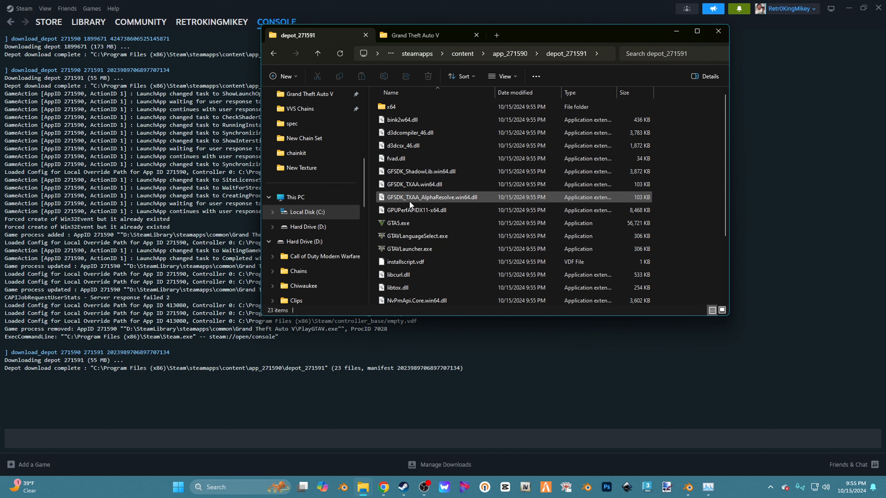
Step: In depot_271591, select GTA5.exe, GTAVLanguageSelect.exe, GTAVLauncher.exe and PlayGTAV.exe together
scroll(435, 185, "down", 2)
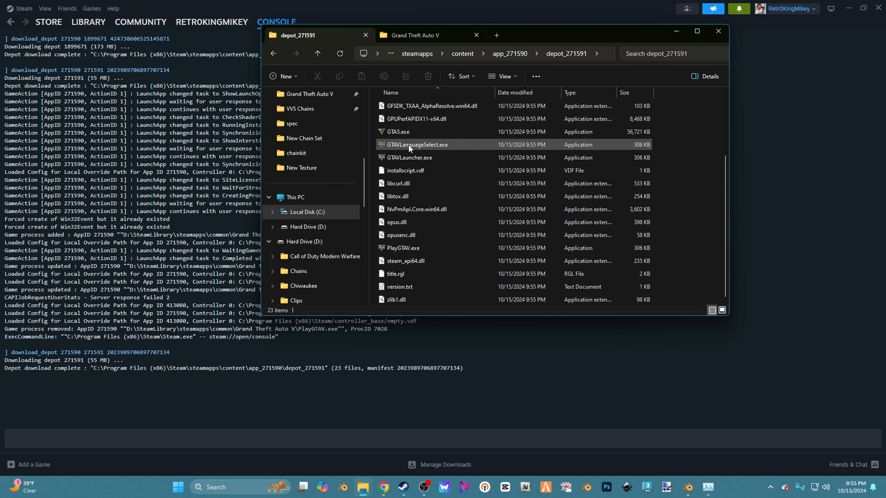
left_click(405, 134)
left_click(404, 157, "ctrl")
left_click(401, 248, "ctrl")
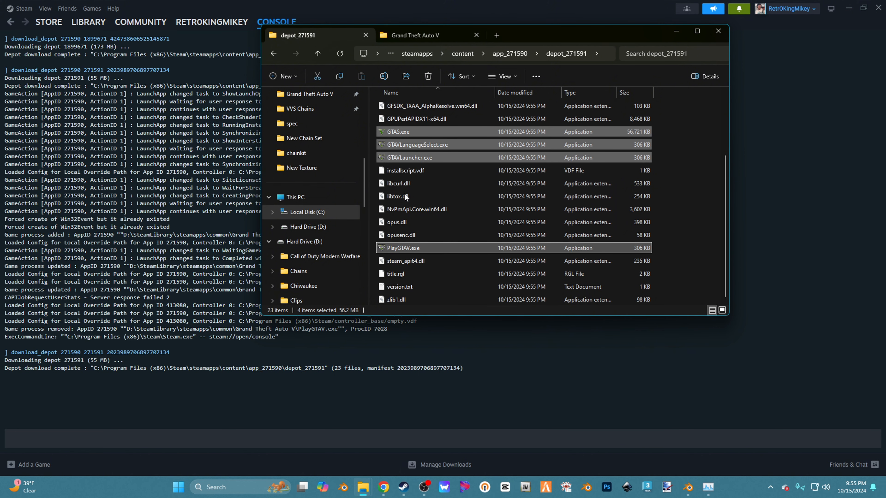
Step: Look through the Grand Theft Auto V game folder for the executables matching the selected depot files
left_click(410, 39)
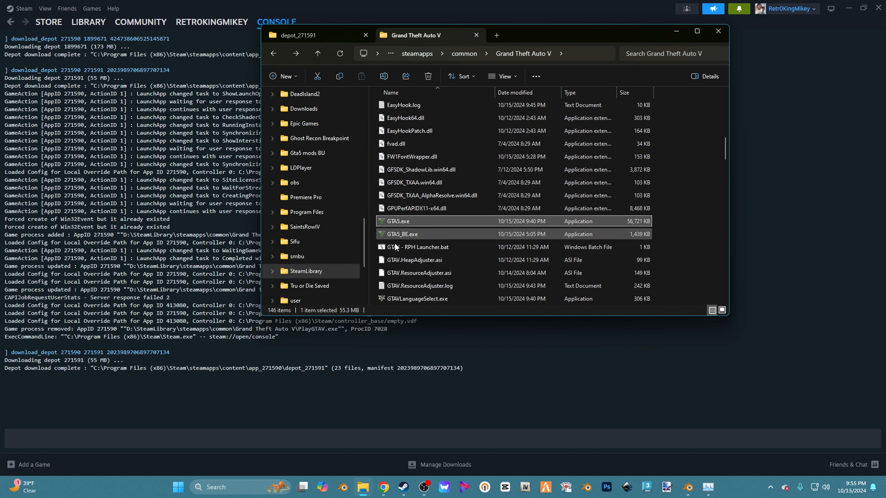
scroll(429, 217, "down", 4)
scroll(425, 198, "down", 14)
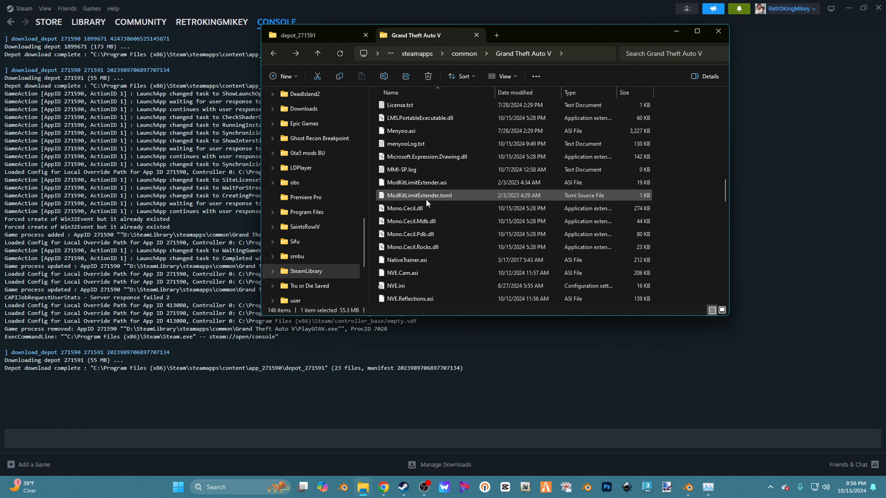
scroll(432, 198, "up", 2)
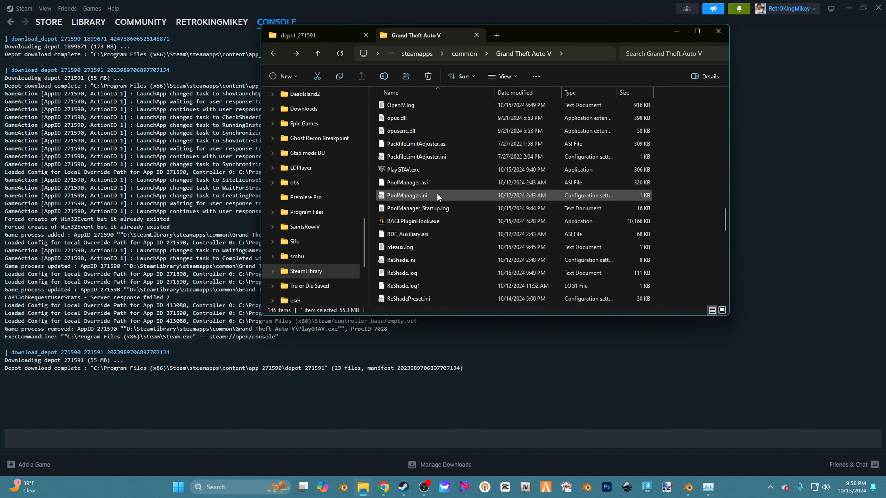
scroll(439, 198, "up", 3)
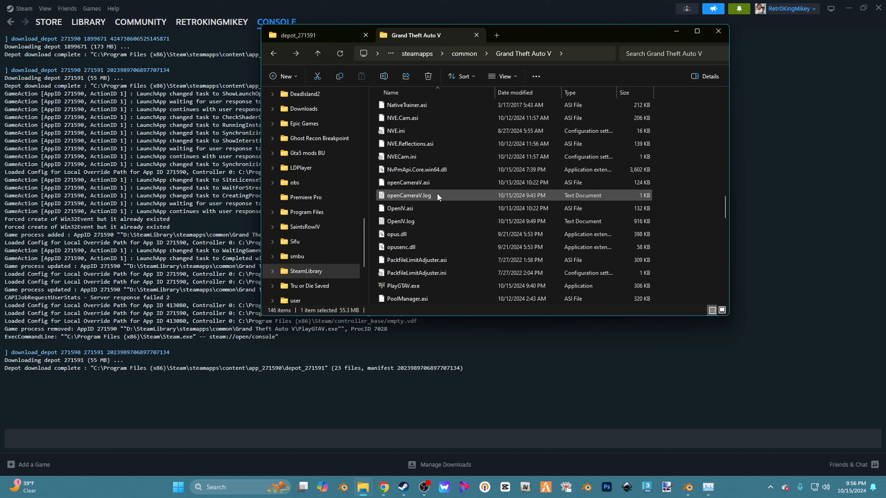
scroll(437, 197, "up", 12)
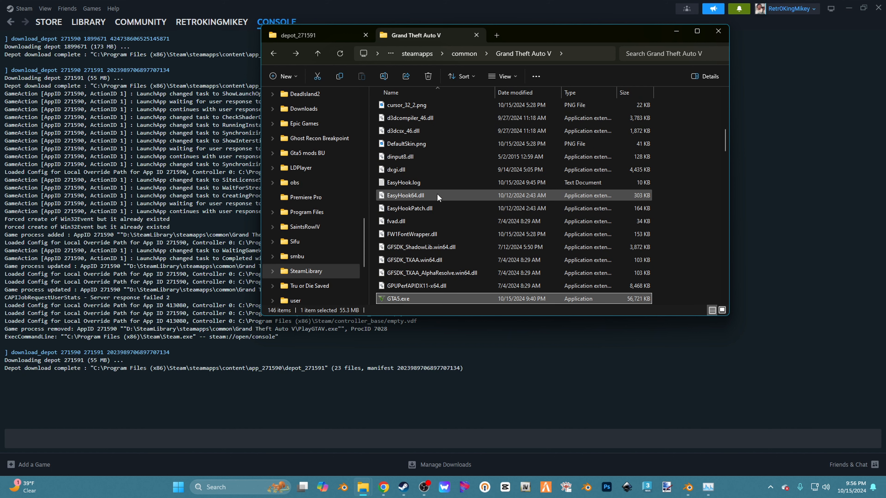
Step: Copy the four selected executables from depot_271591 into the Grand Theft Auto V game folder, replacing the existing ones
left_click(334, 39)
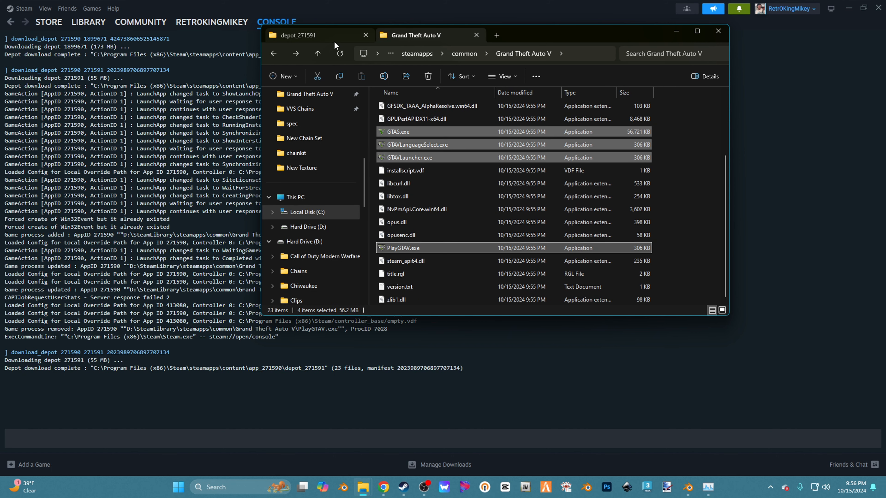
left_click_drag(395, 127, 657, 224)
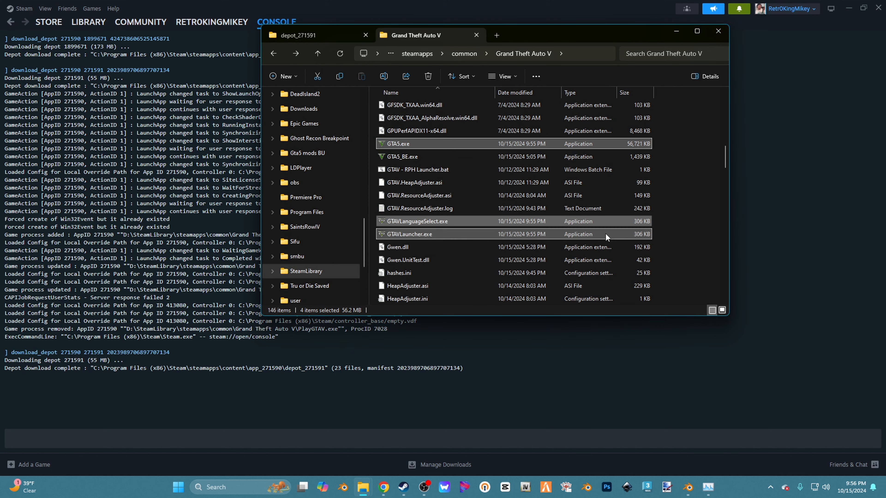
Step: Switch to Steam and launch Grand Theft Auto V from the library
left_click(402, 493)
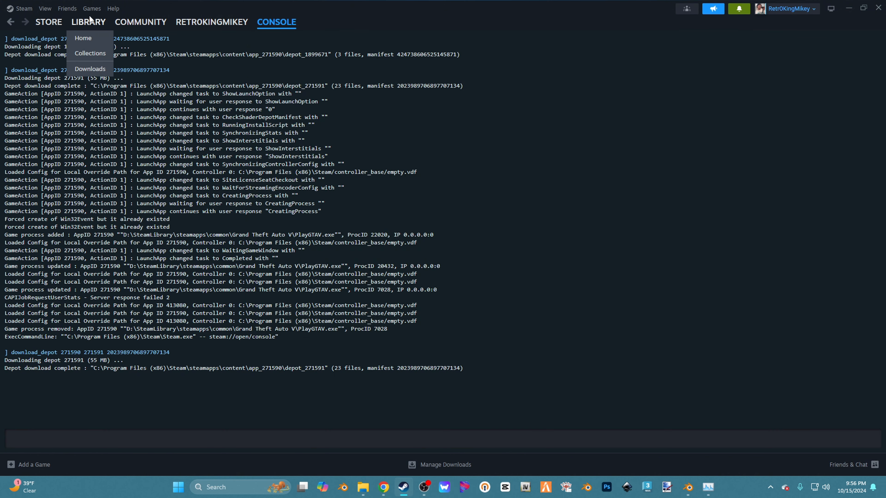
left_click(89, 24)
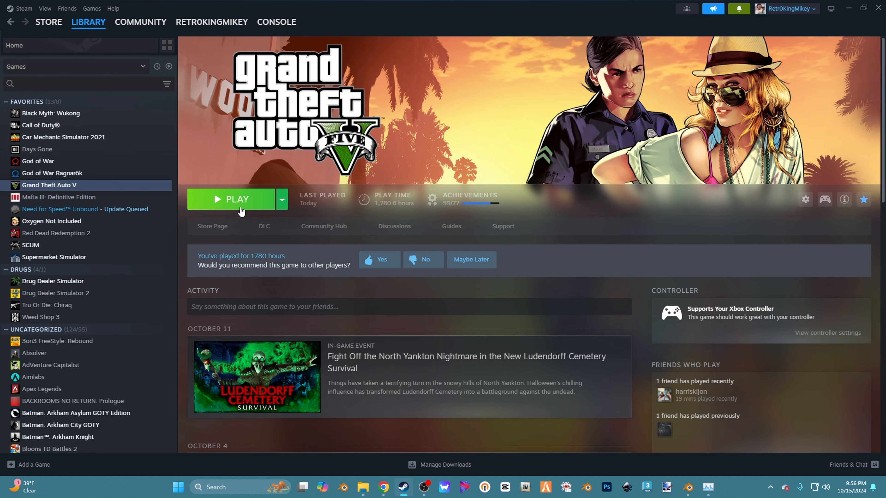
left_click(237, 200)
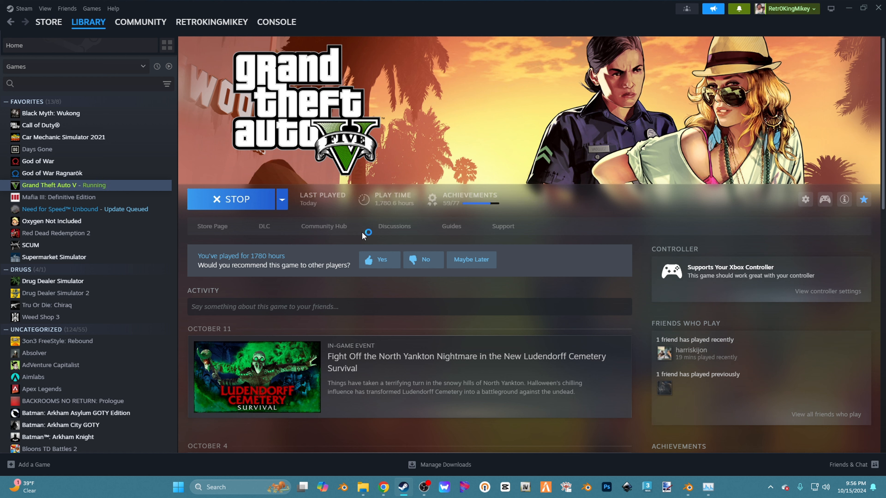